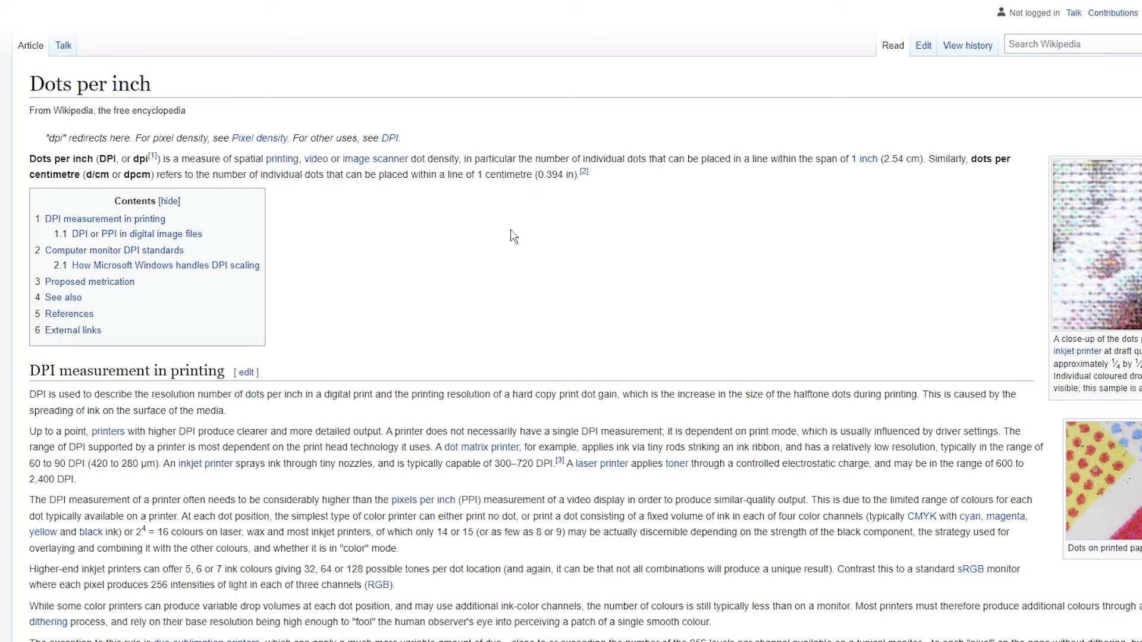
pyautogui.scroll(-1, 467, 317)
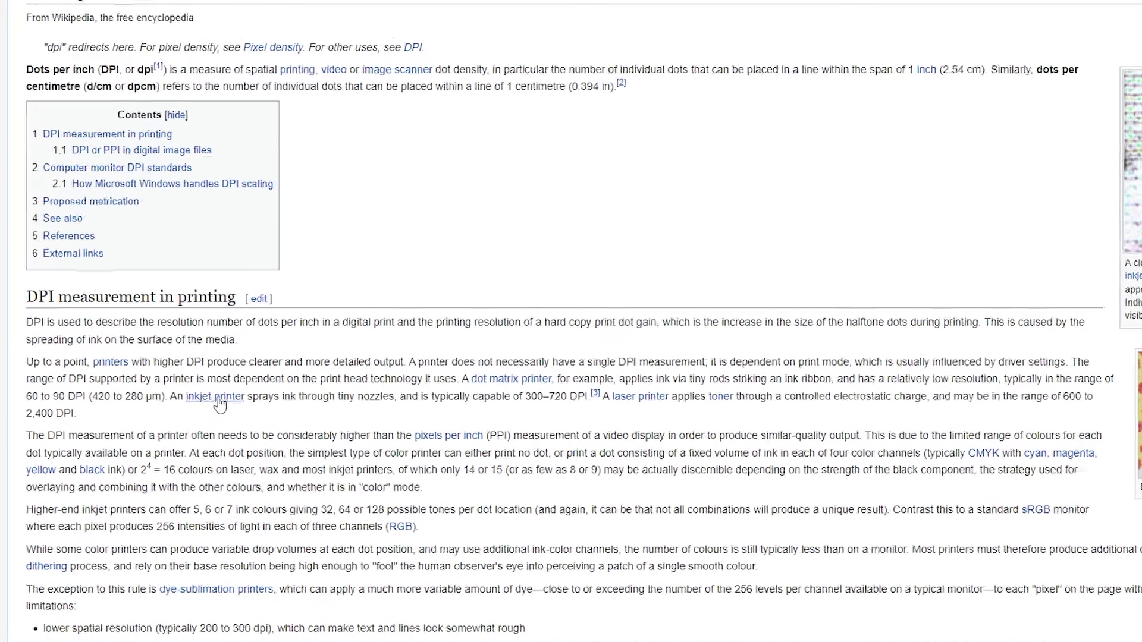
# - Highlight the inkjet printer resolution sentence in the Dots per inch article
pyautogui.moveTo(215, 425); pyautogui.dragTo(841, 425)
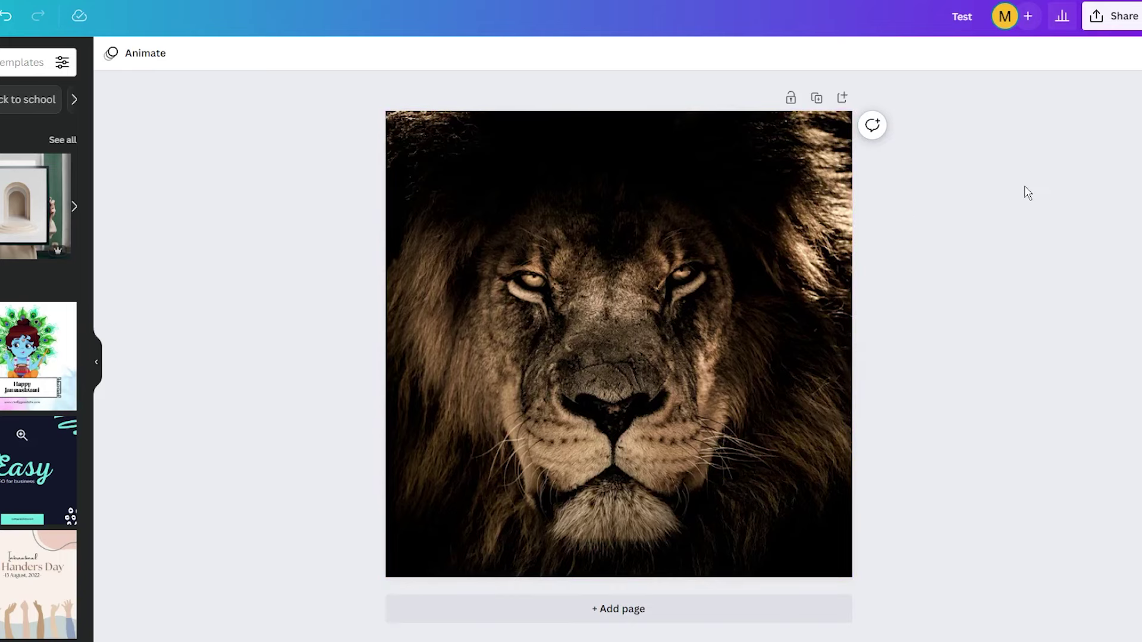
# - Download the lion design as a PDF Print file with the CMYK colour profile
pyautogui.click(1090, 25)
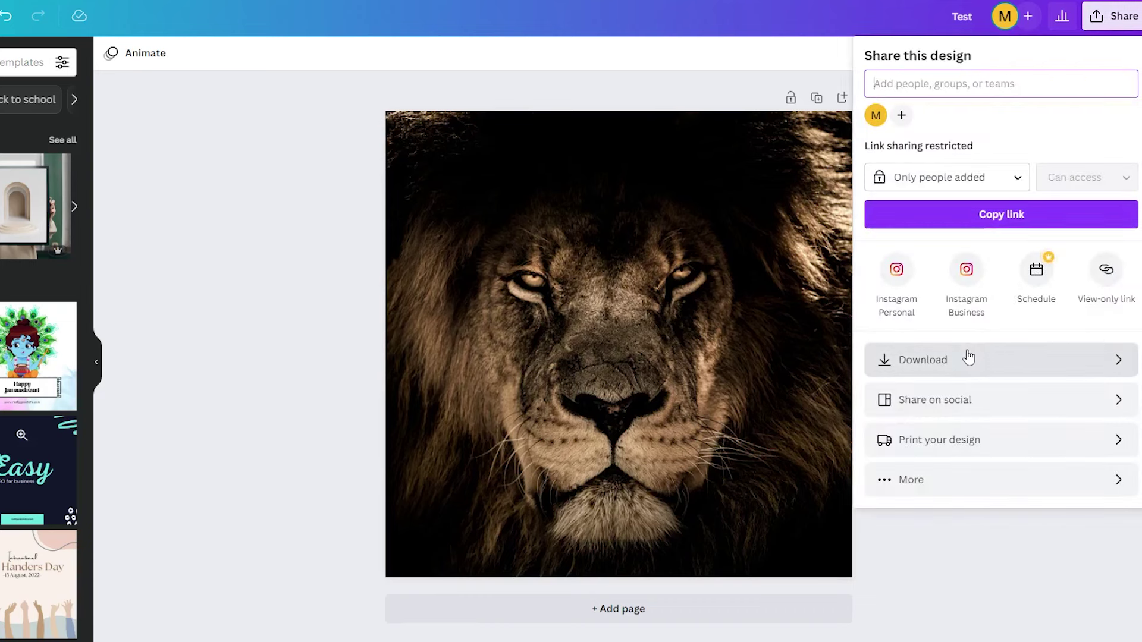
pyautogui.click(964, 357)
pyautogui.click(977, 125)
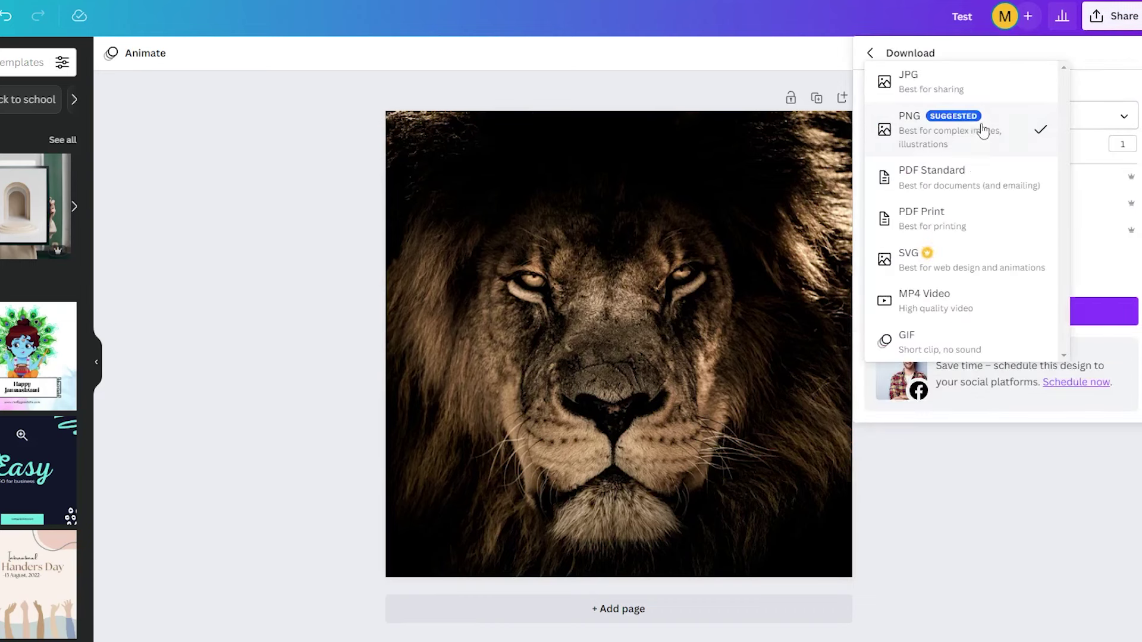
pyautogui.click(935, 232)
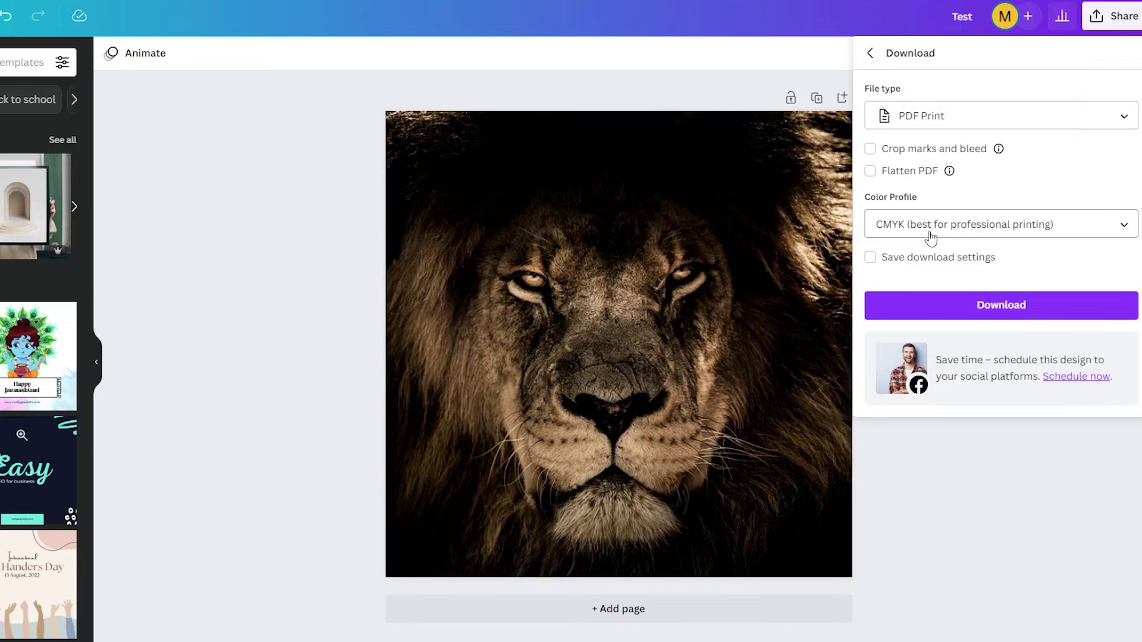
pyautogui.click(930, 306)
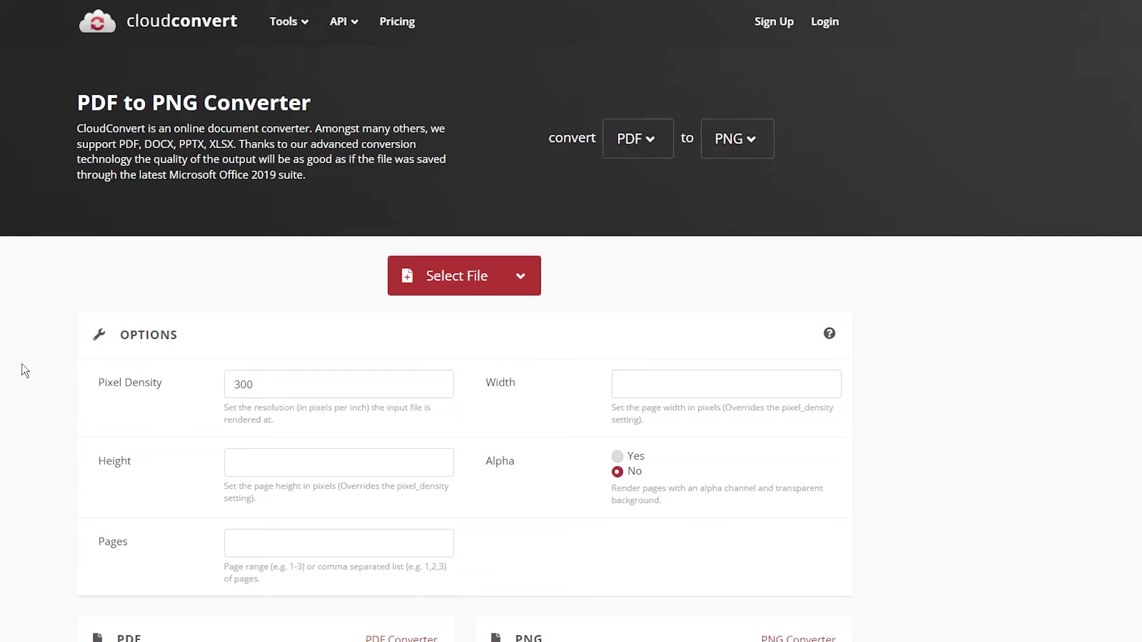
pyautogui.scroll(-1, 13, 371)
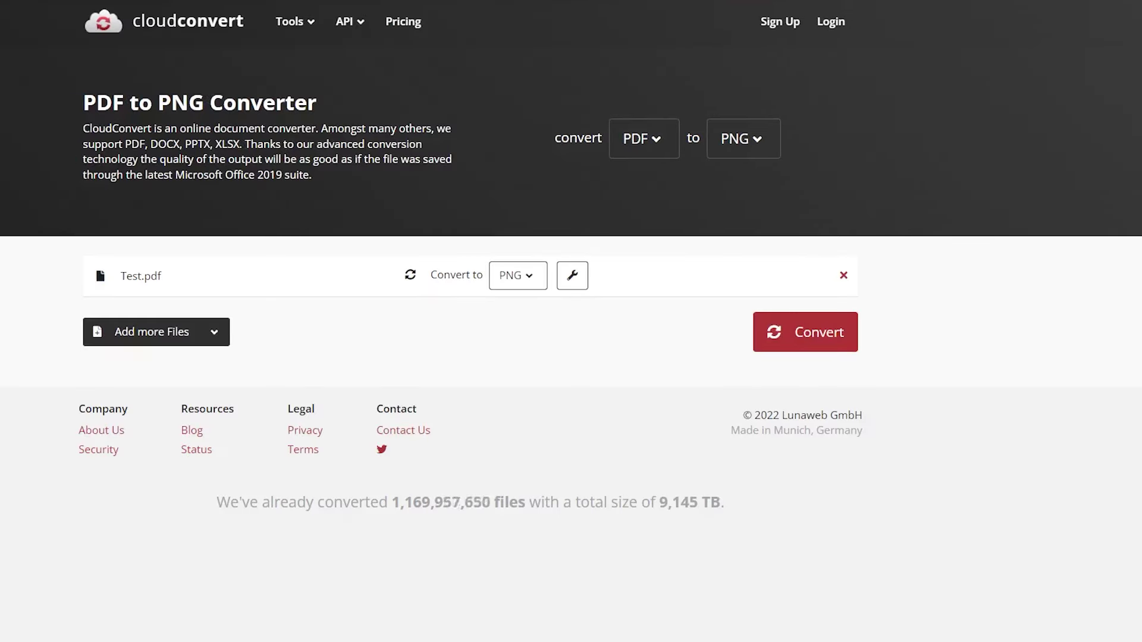
# - Start converting Test.pdf to PNG at 300 pixel density
pyautogui.click(798, 333)
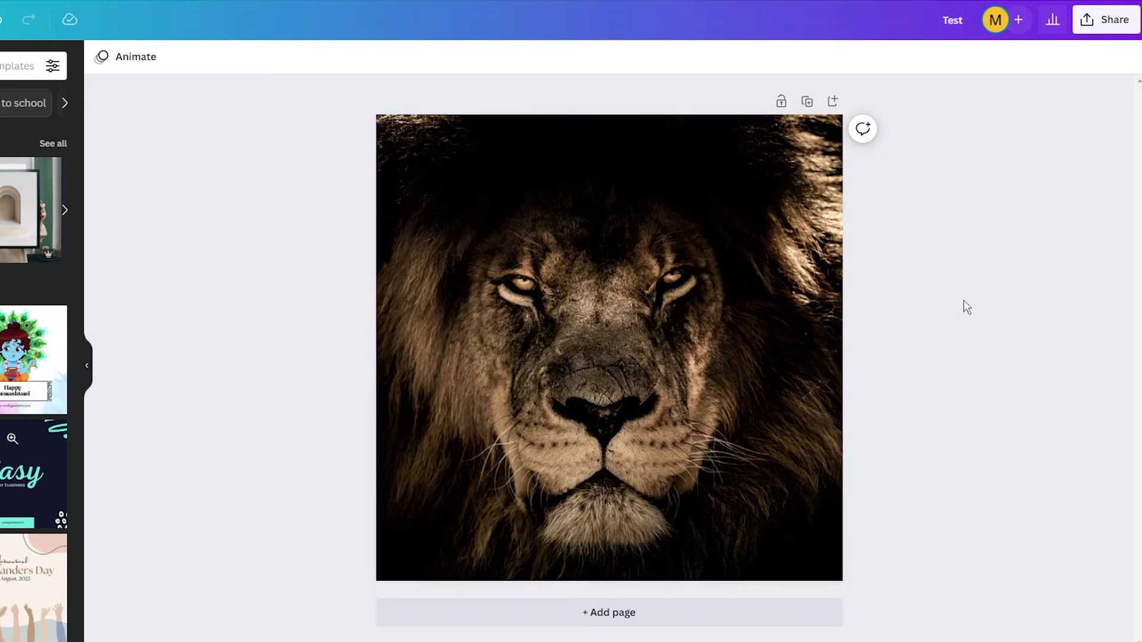
# - Open the lion design's download settings with PNG kept as the file type
pyautogui.click(1087, 33)
pyautogui.click(897, 362)
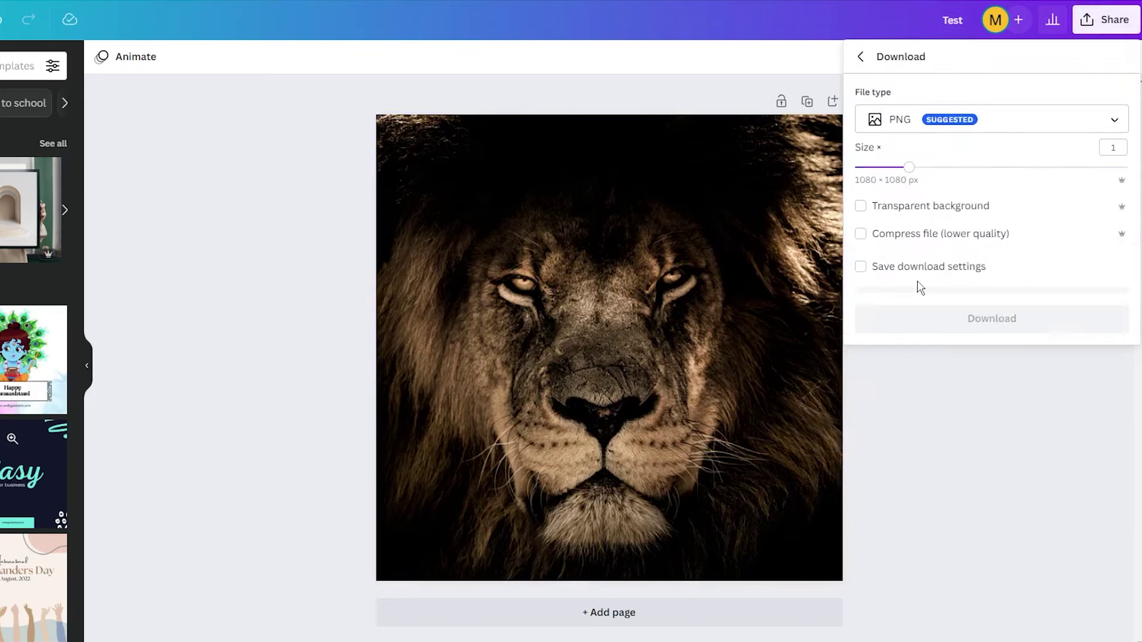
pyautogui.click(893, 125)
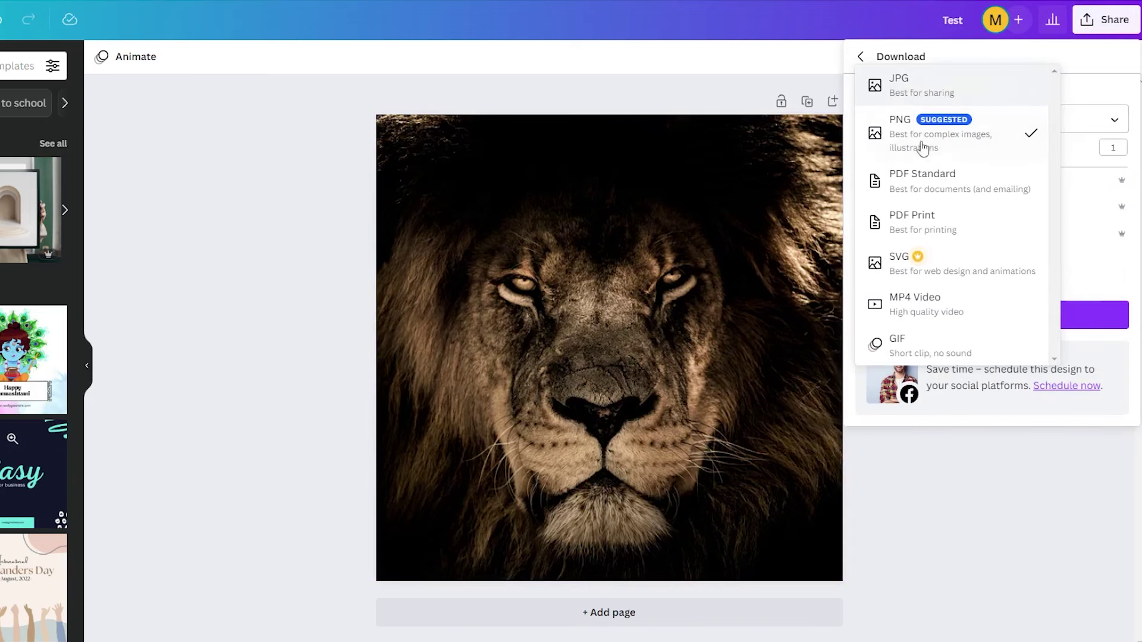
pyautogui.click(984, 146)
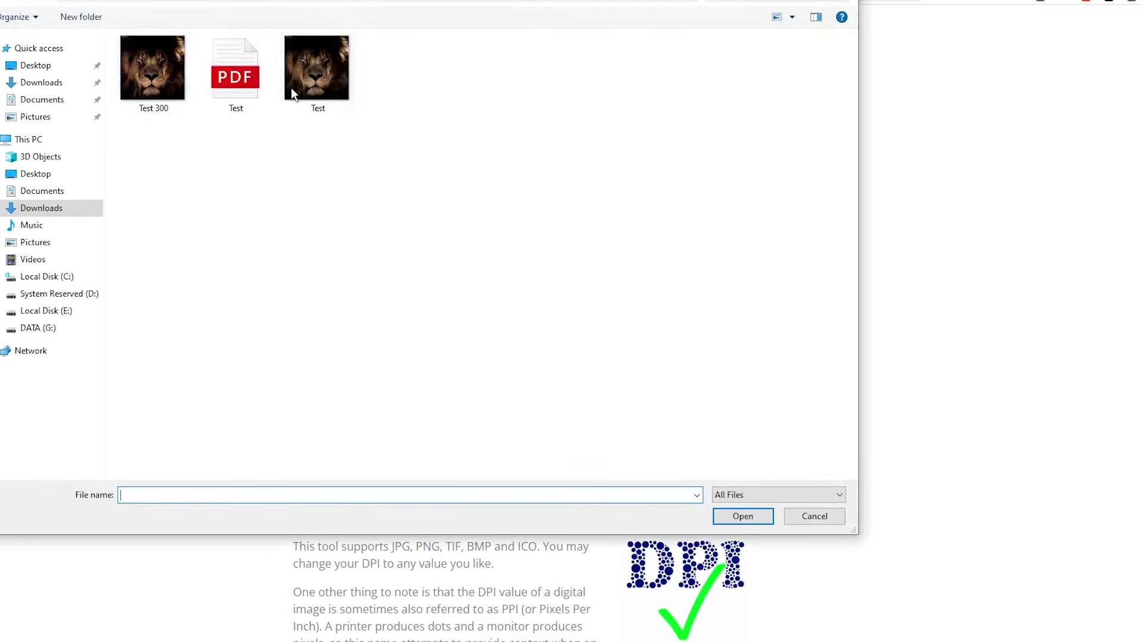
# - Upload the Test image for 300 DPI conversion and download Test300.png
pyautogui.doubleClick(302, 85)
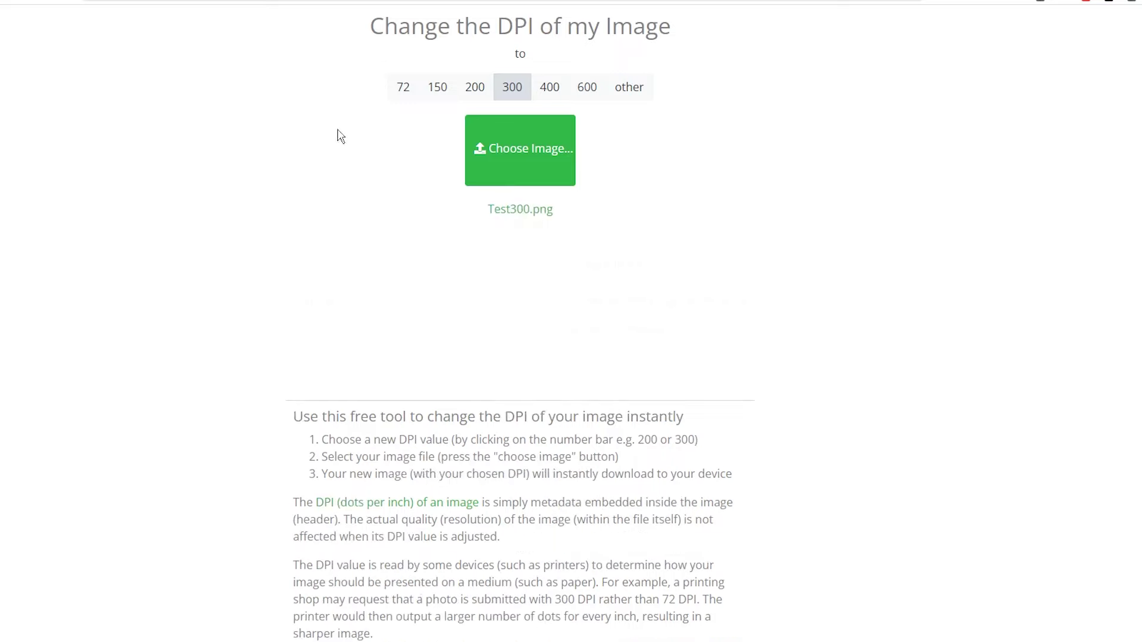
pyautogui.click(513, 211)
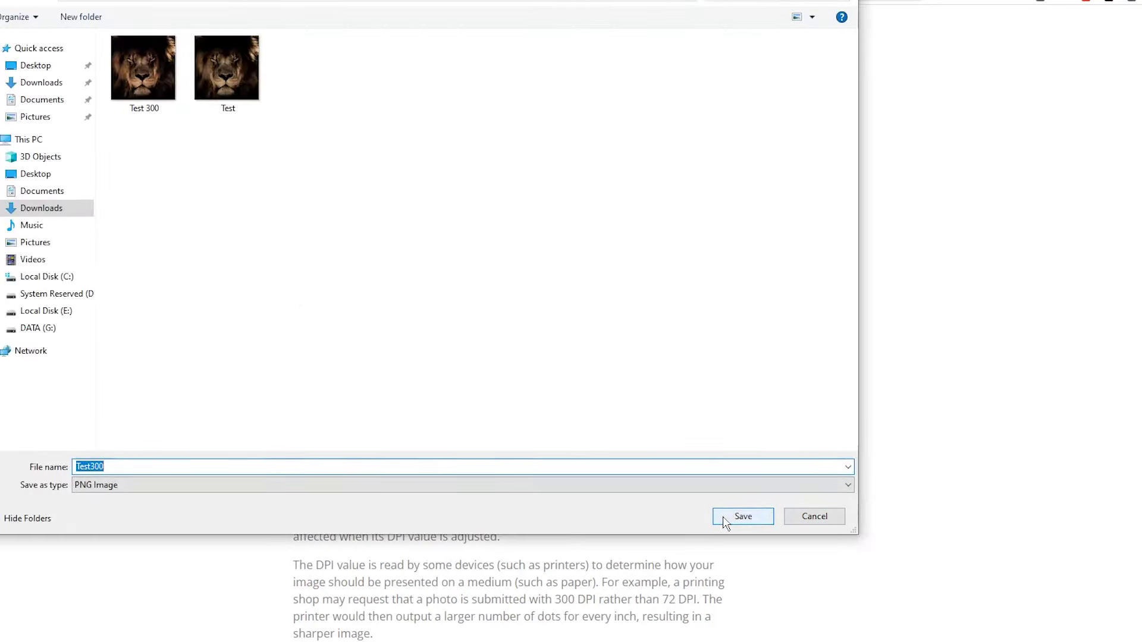
# - Save the 300 DPI Test300 image to Downloads
pyautogui.click(743, 517)
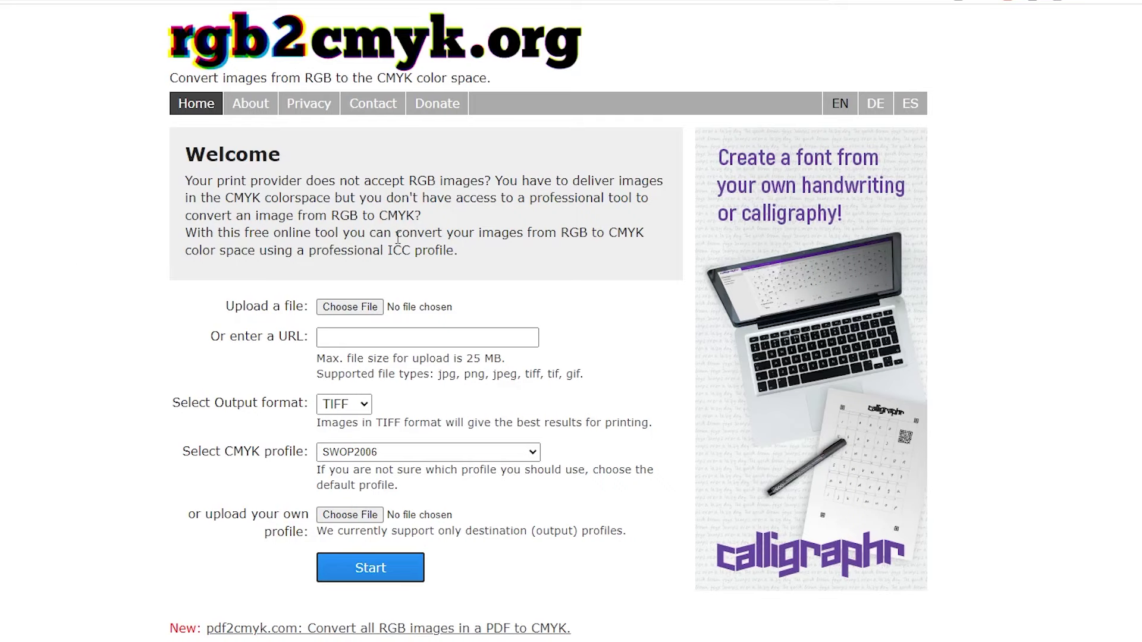
# - Upload Test300 and start its conversion to JPEG with the SWOP2006 profile
pyautogui.click(339, 308)
pyautogui.click(247, 85)
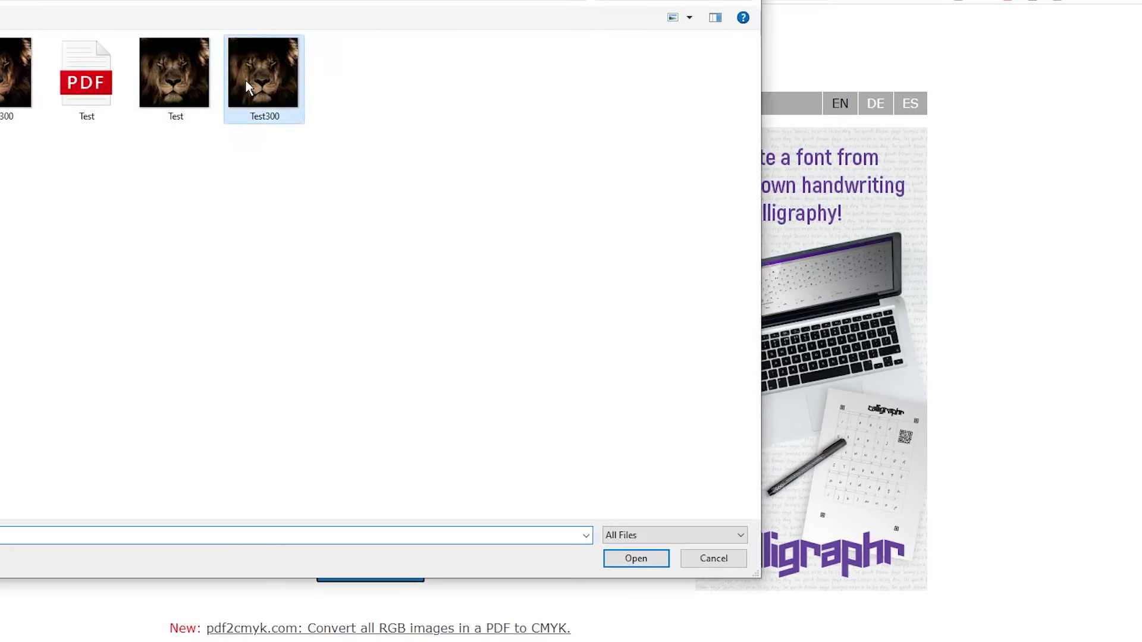
pyautogui.doubleClick(247, 85)
pyautogui.click(364, 407)
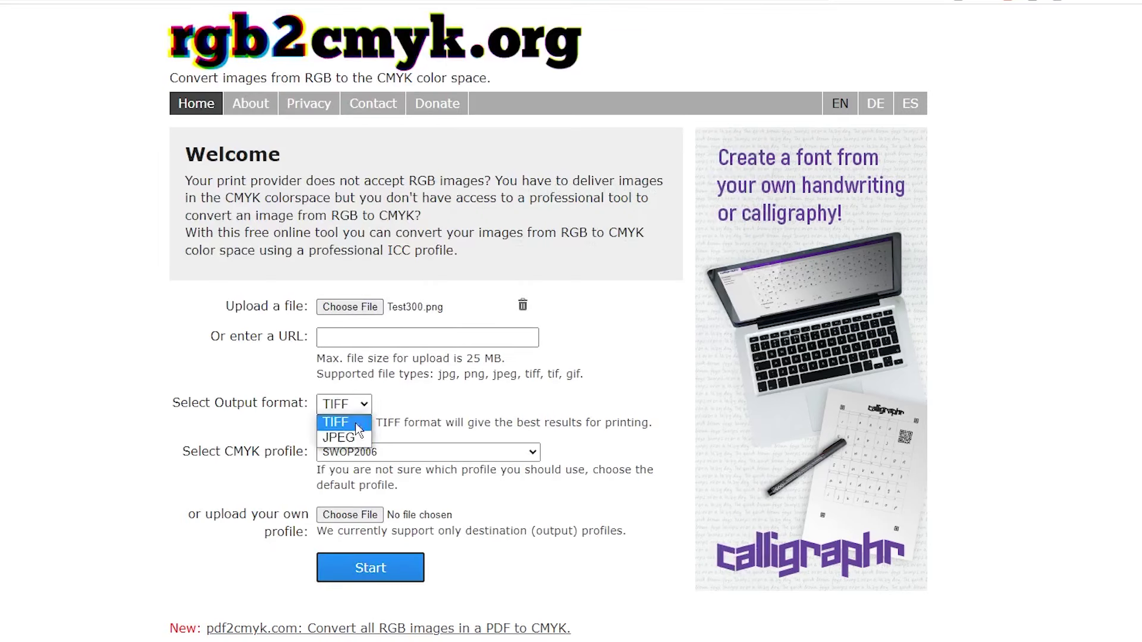
pyautogui.click(352, 437)
pyautogui.click(334, 565)
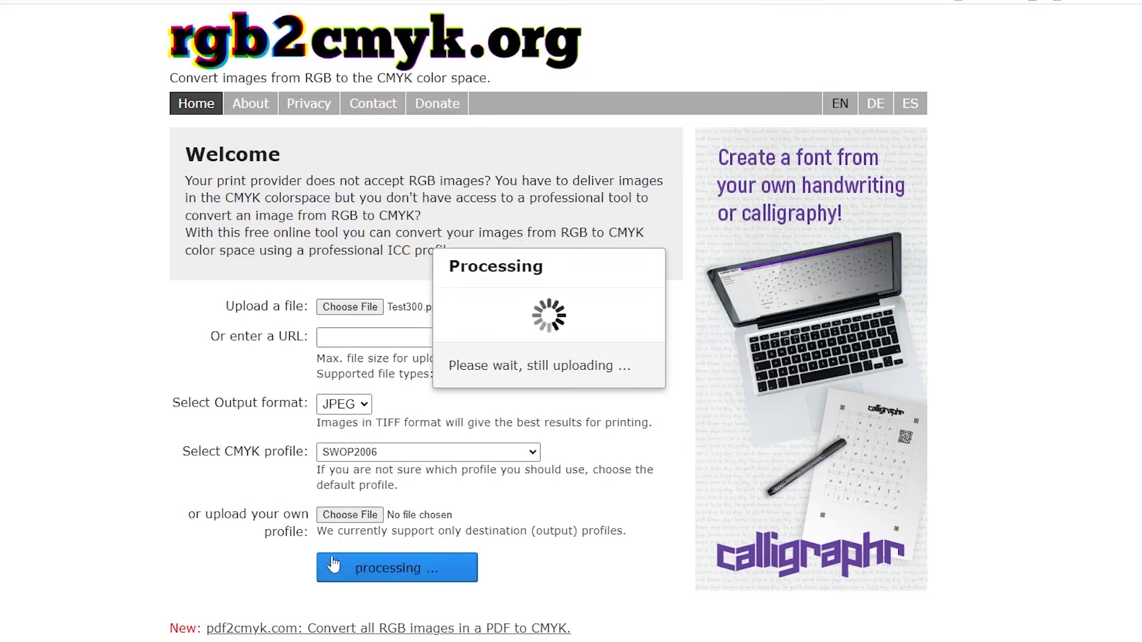